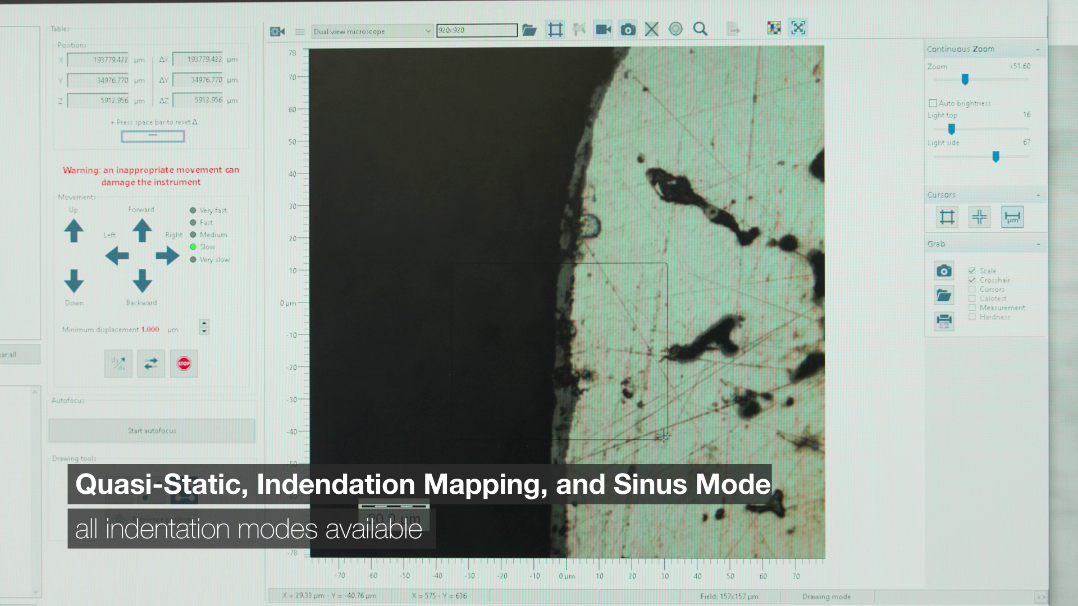
Populate the rectangle with quasi-static indentation points, keeping the default quasi-static load settings.
{"action": "left_click", "coordinate": [443, 372]}
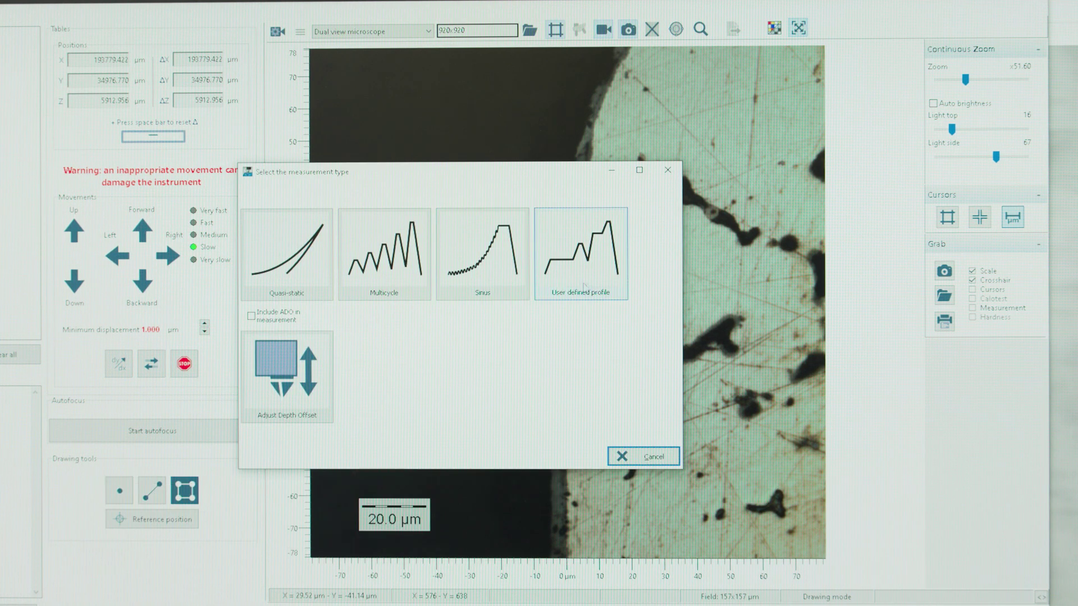
{"action": "left_click", "coordinate": [272, 285]}
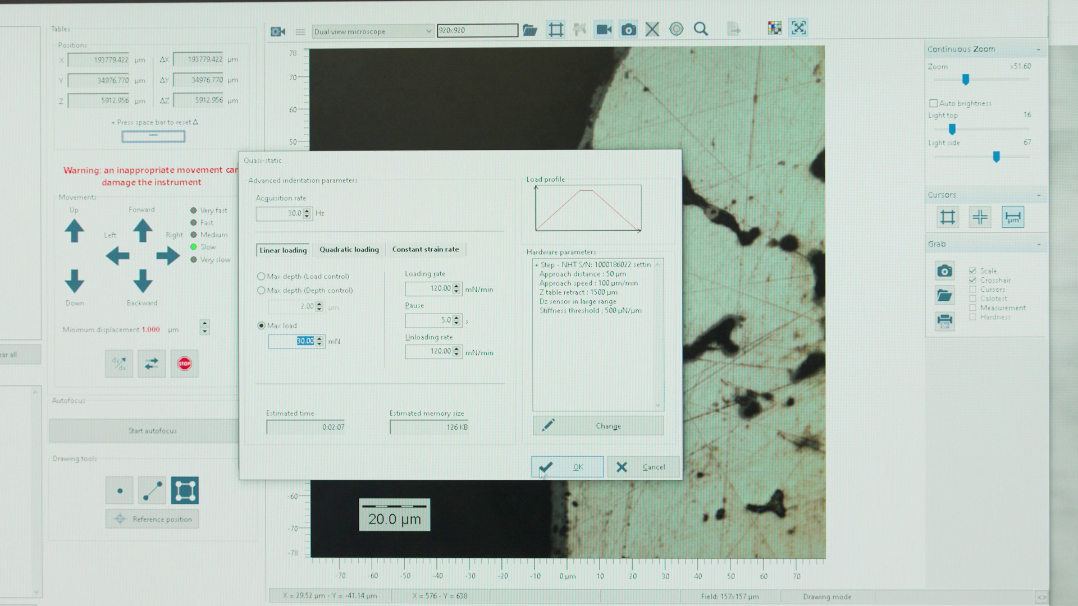
{"action": "left_click", "coordinate": [567, 468]}
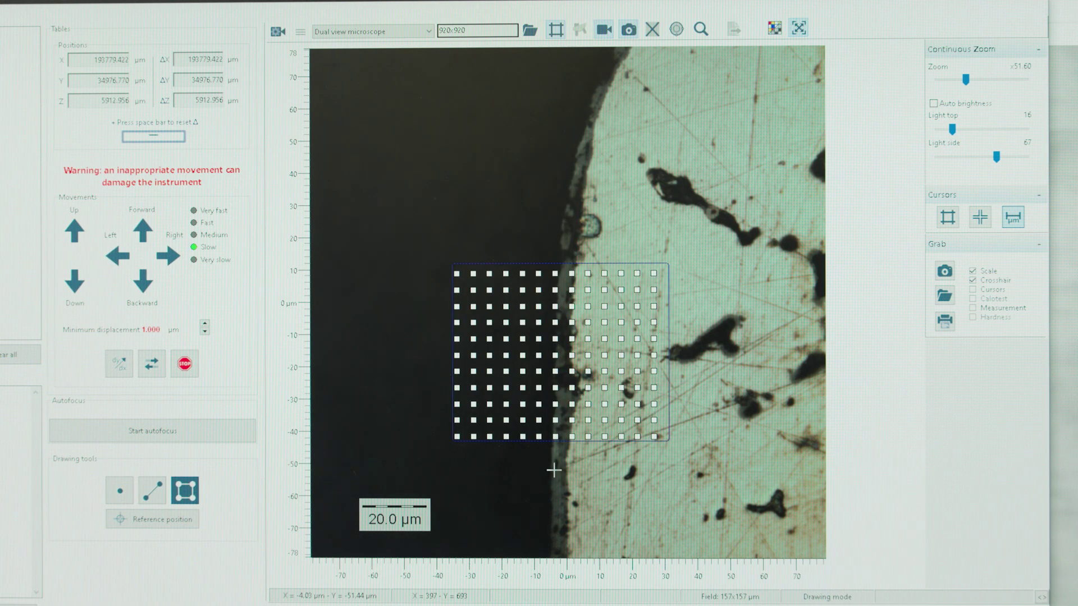